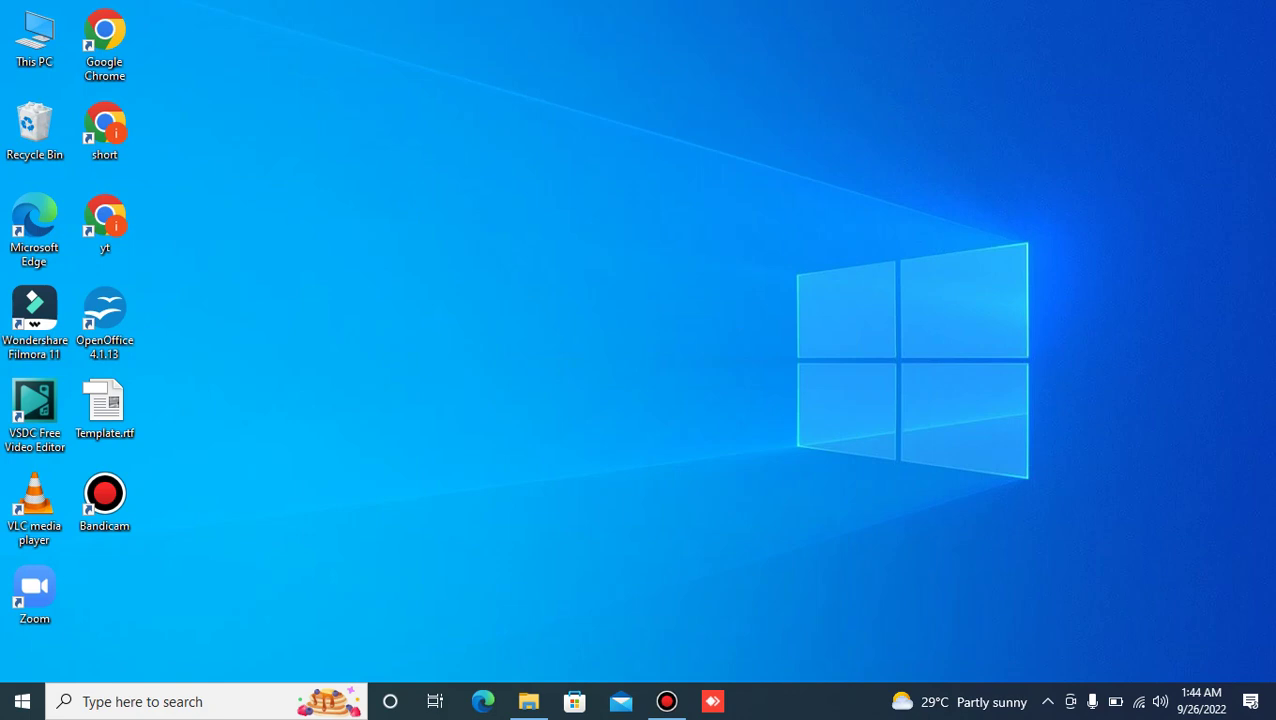
Step: Refresh the desktop, then search Google for 'bluestackes' in Chrome and reload the results
{"action": "right_click", "coordinate": [858, 201]}
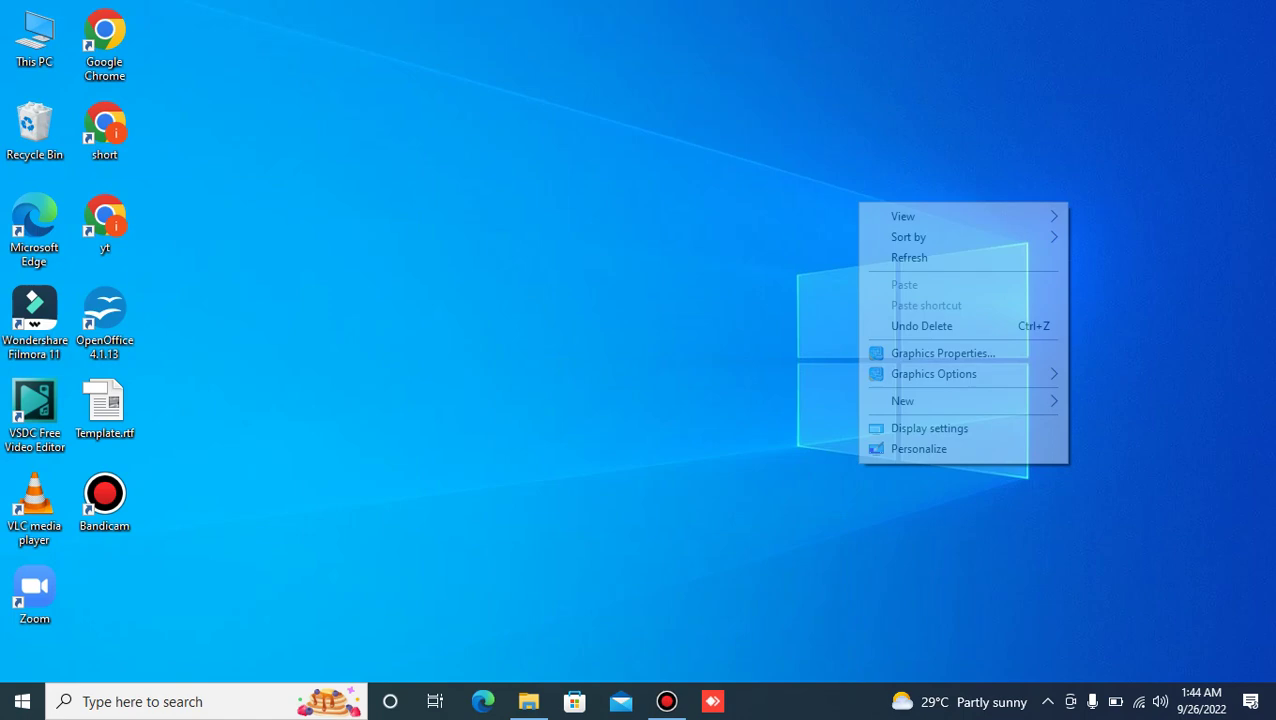
{"action": "left_click", "coordinate": [905, 256]}
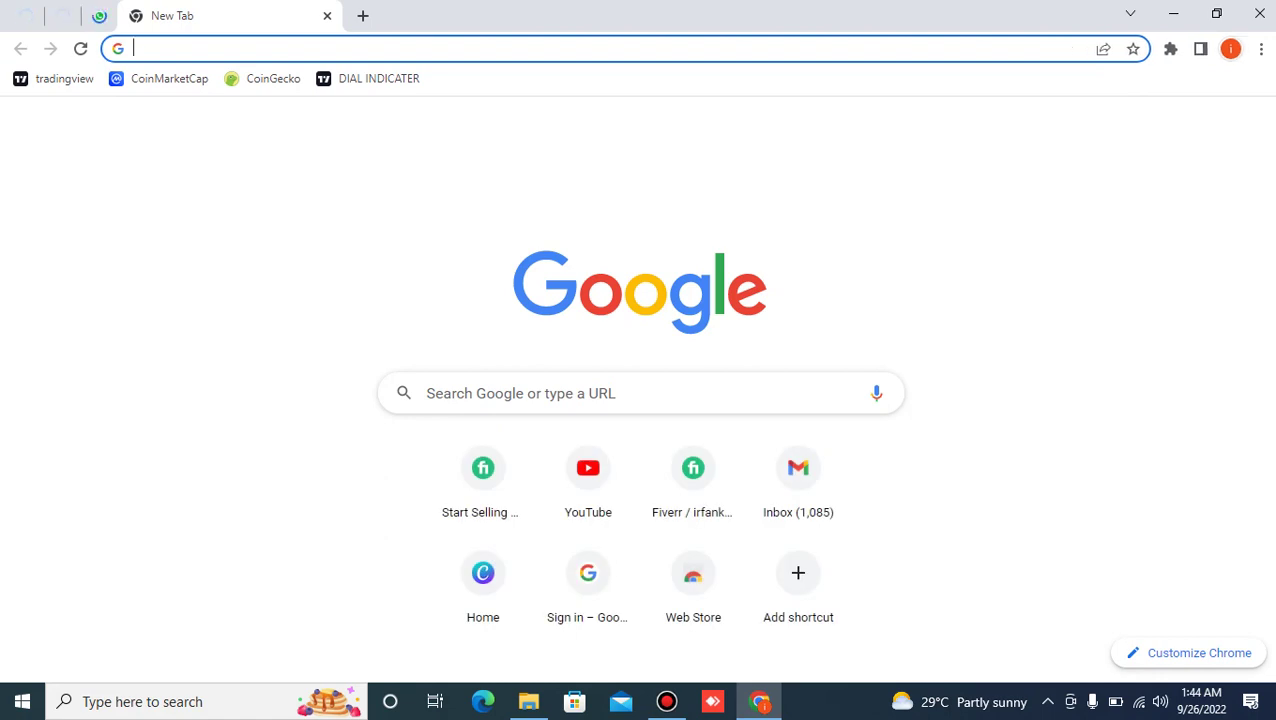
{"action": "type", "text": "bl"}
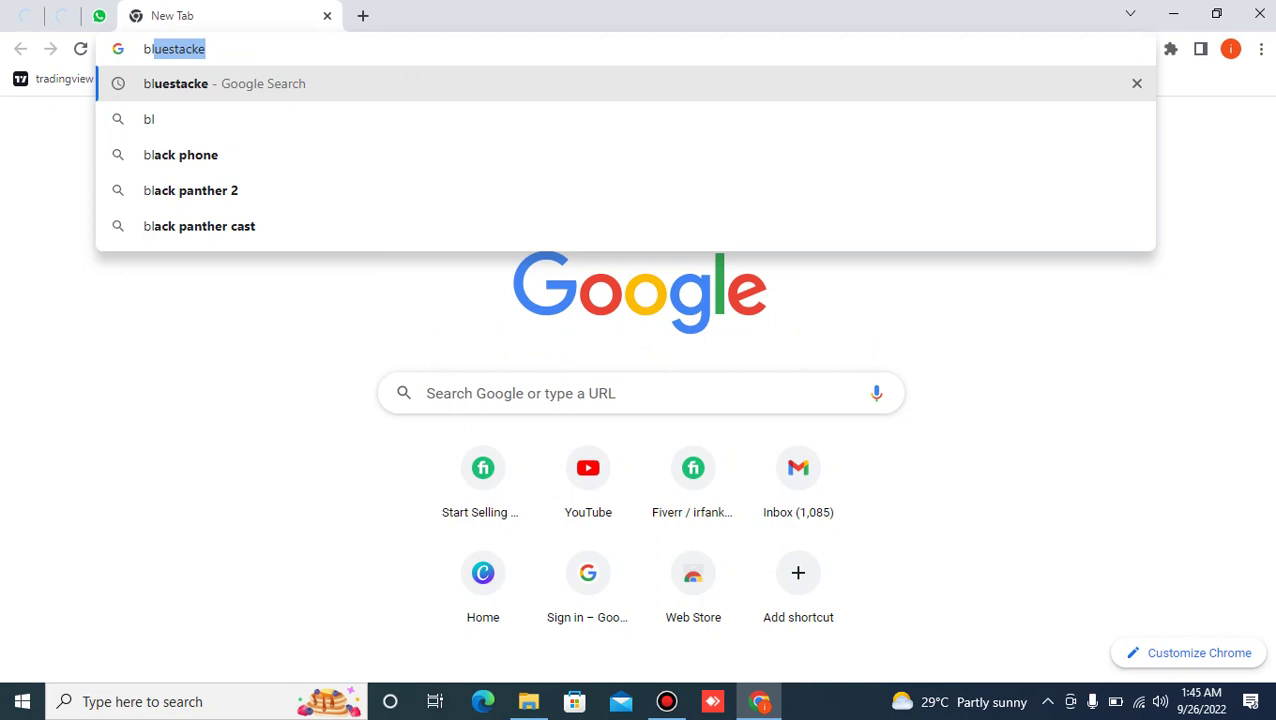
{"action": "type", "text": "ues"}
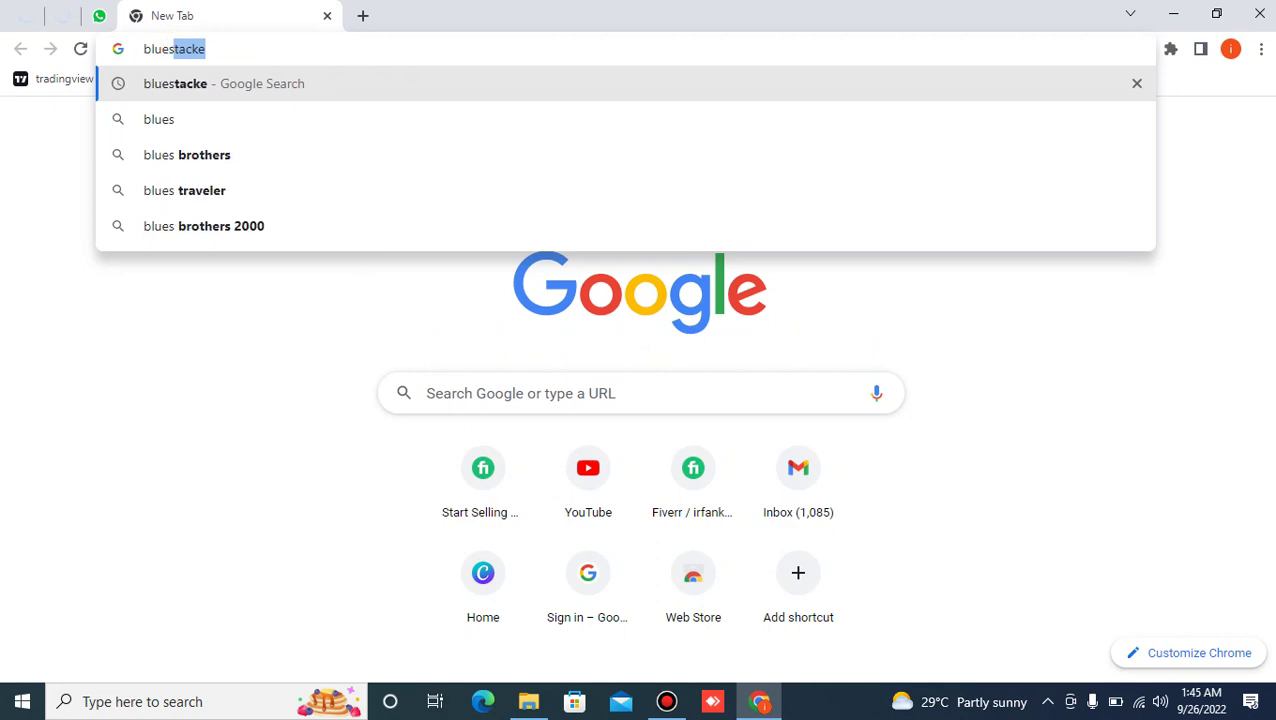
{"action": "type", "text": "tackes"}
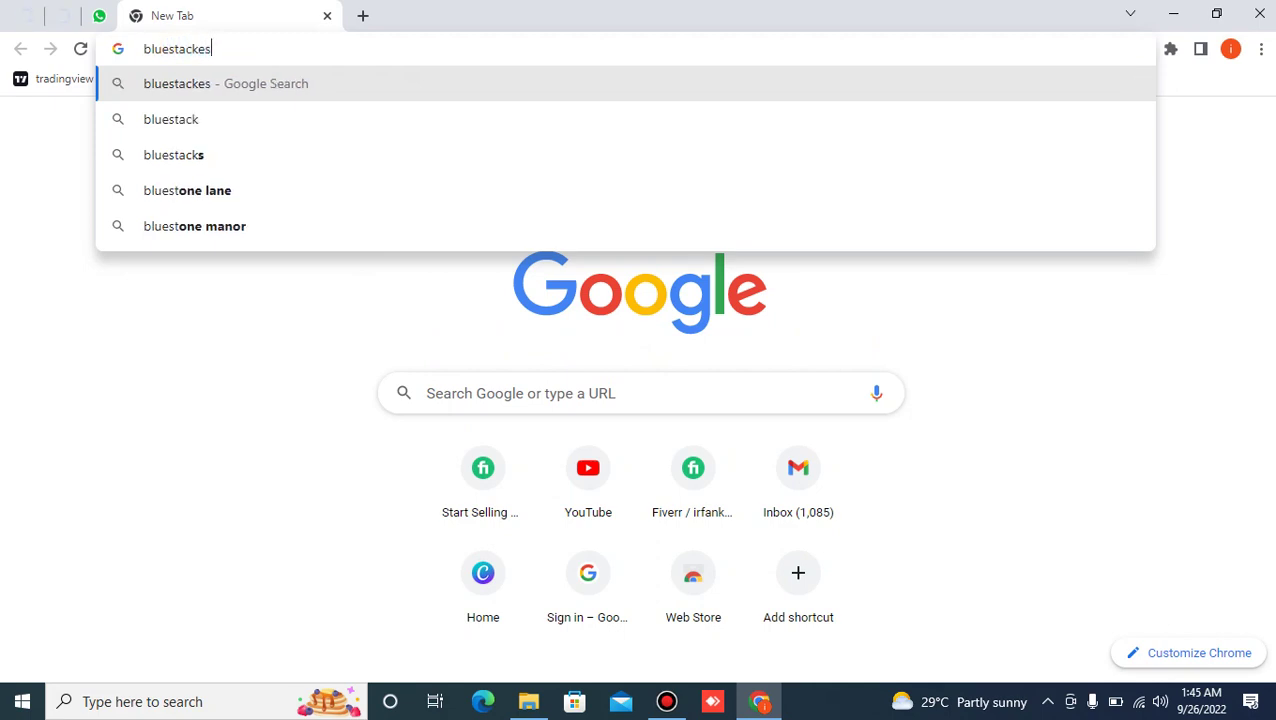
{"action": "key", "text": "Return"}
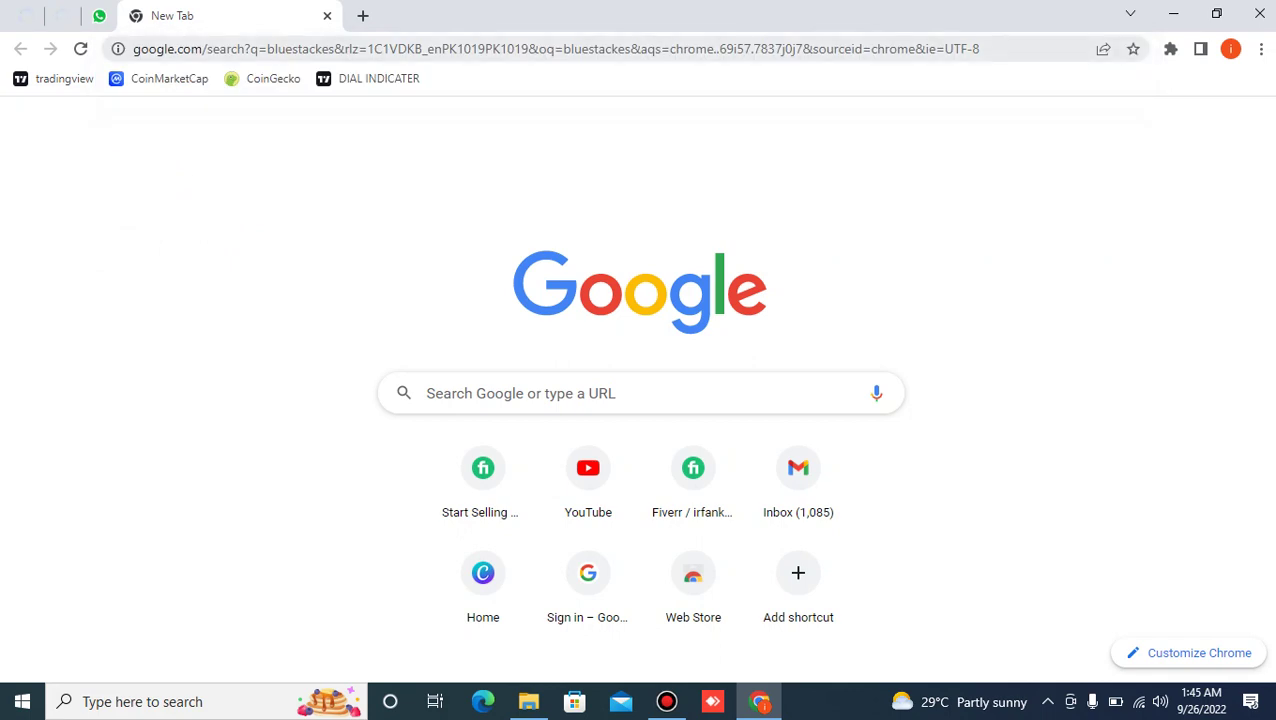
{"action": "key", "text": "ctrl+l"}
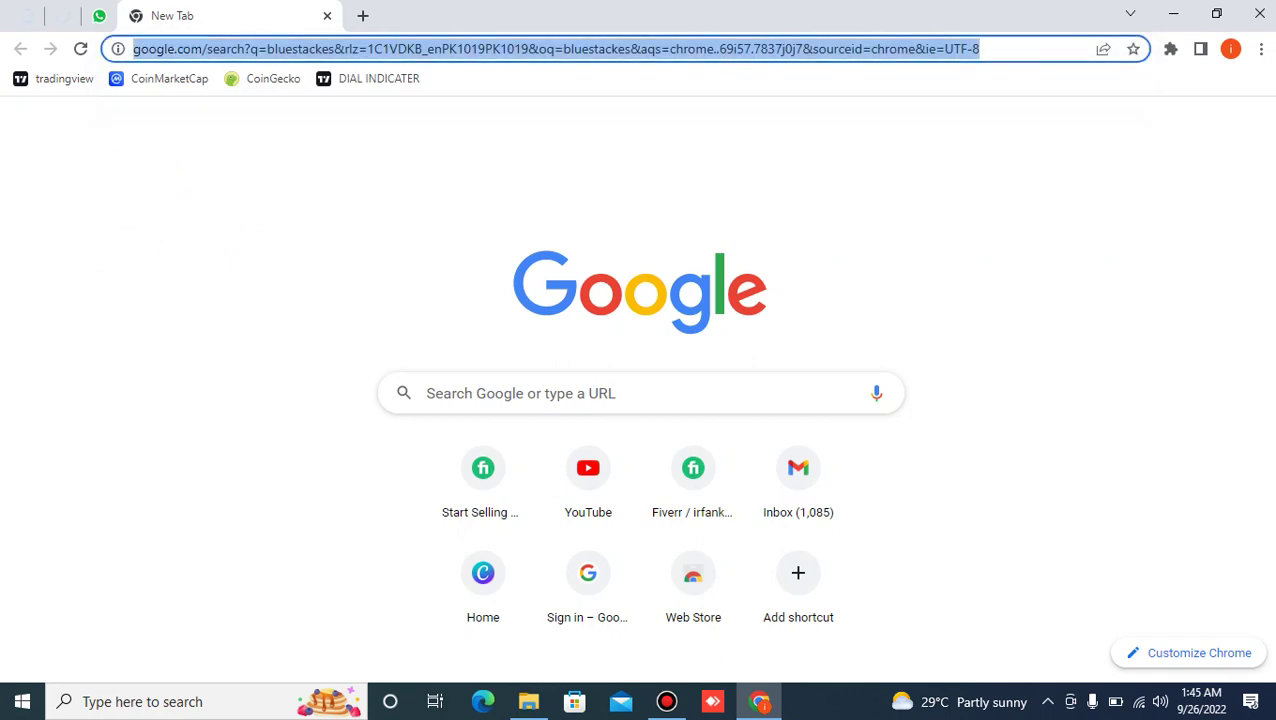
{"action": "key", "text": "Return"}
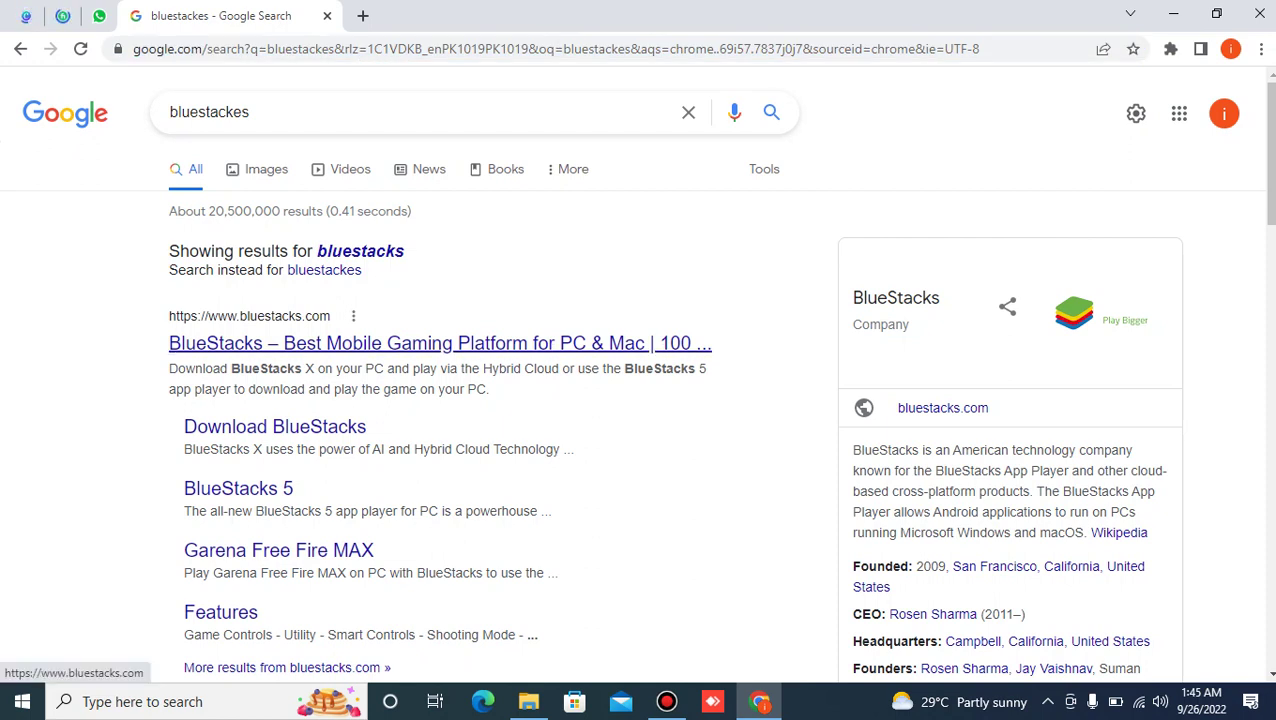
Step: Open the bluestacks.com result and download the BlueStacks 5 installer
{"action": "left_click", "coordinate": [440, 343]}
{"action": "left_click", "coordinate": [440, 343]}
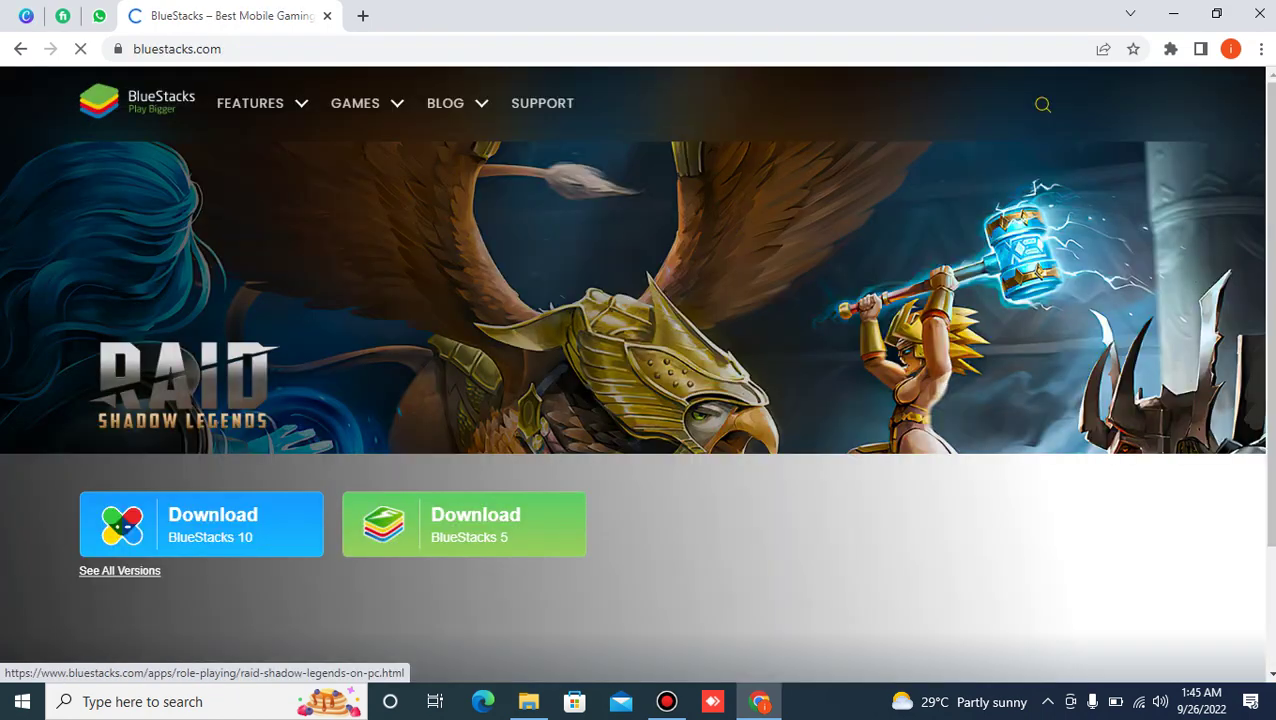
{"action": "scroll", "coordinate": [638, 366], "scroll_direction": "down", "scroll_amount": 2}
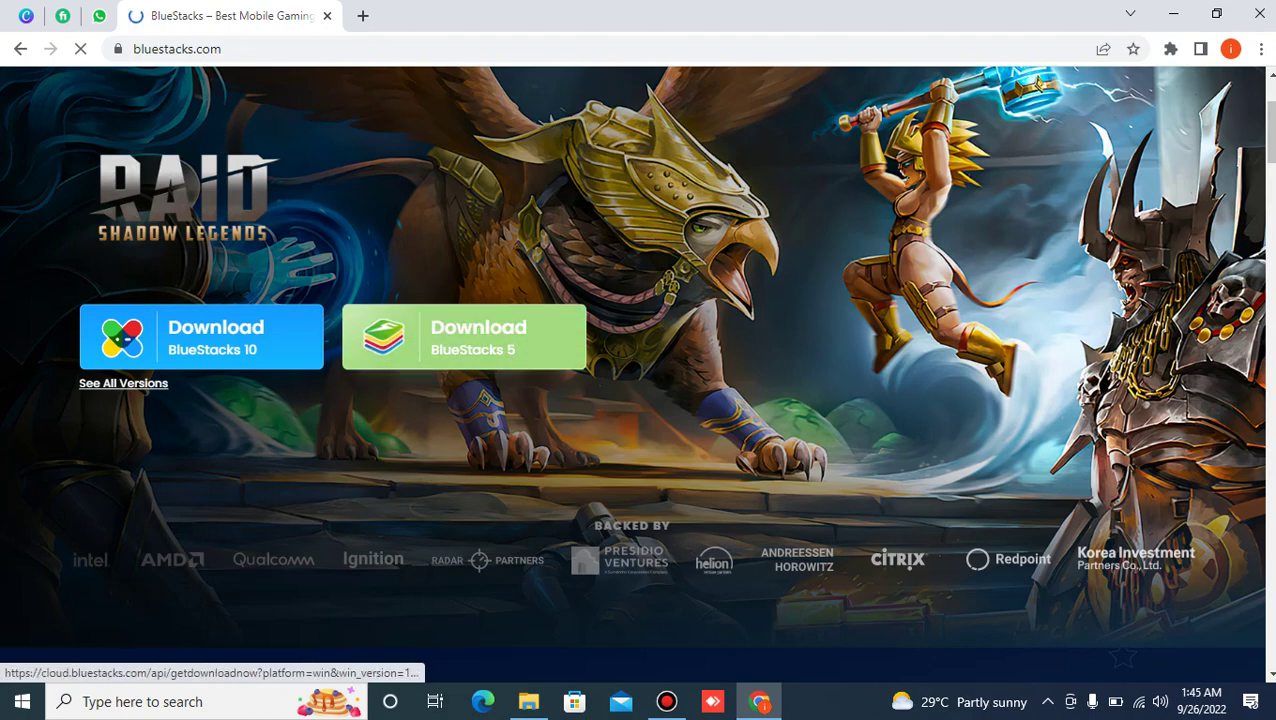
{"action": "scroll", "coordinate": [464, 330], "scroll_direction": "up", "scroll_amount": 2}
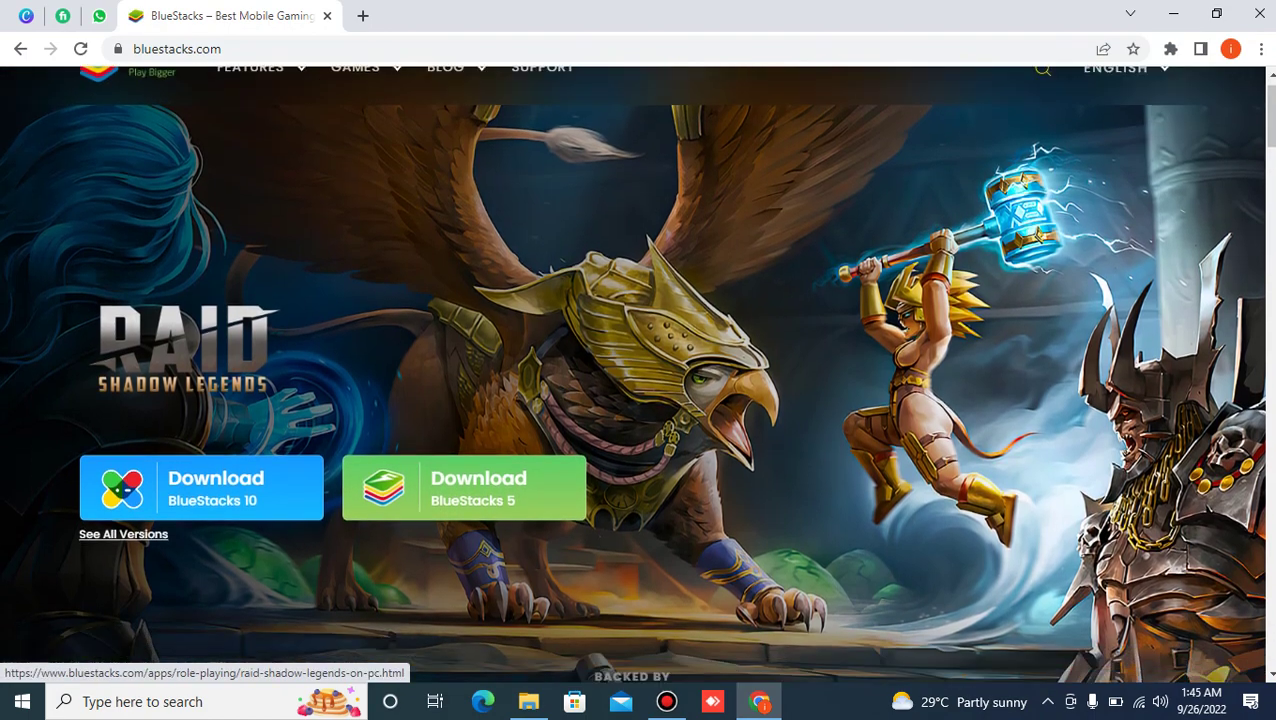
{"action": "scroll", "coordinate": [464, 330], "scroll_direction": "down", "scroll_amount": 2}
{"action": "left_click", "coordinate": [464, 336]}
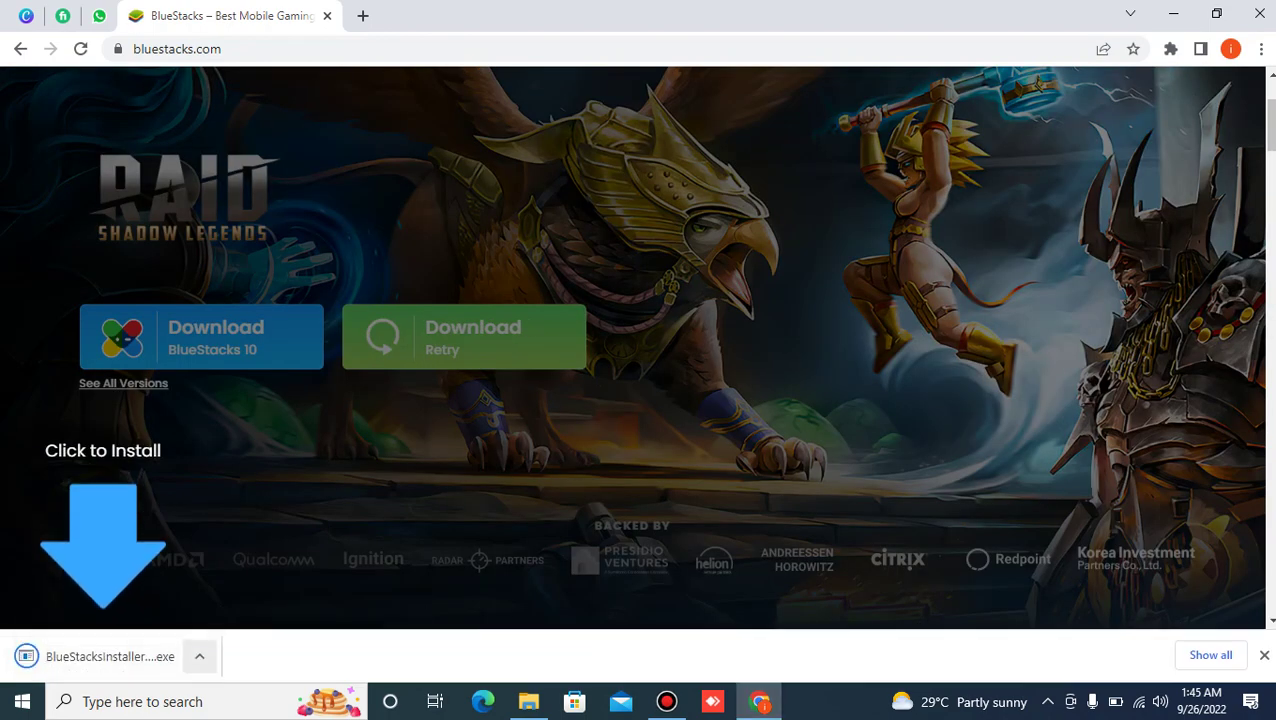
Step: Launch the downloaded BlueStacksInstaller from Chrome's downloads bar
{"action": "left_click", "coordinate": [199, 656]}
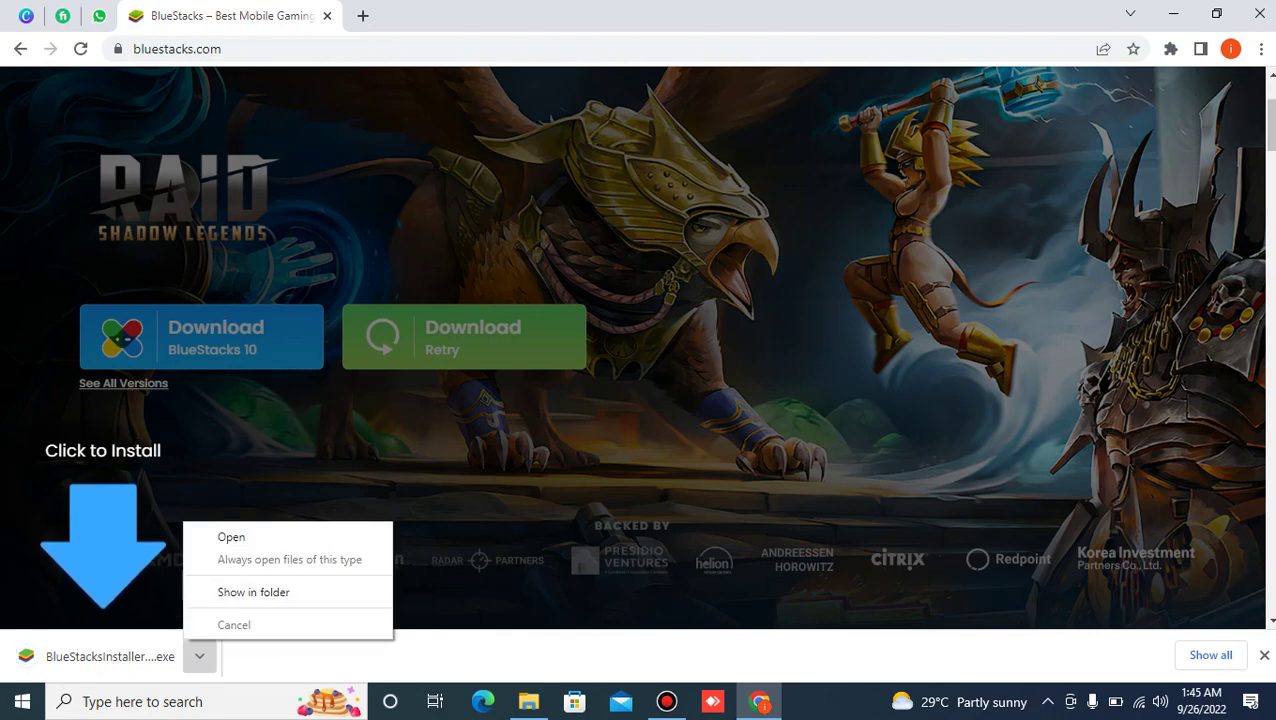
{"action": "left_click", "coordinate": [231, 537]}
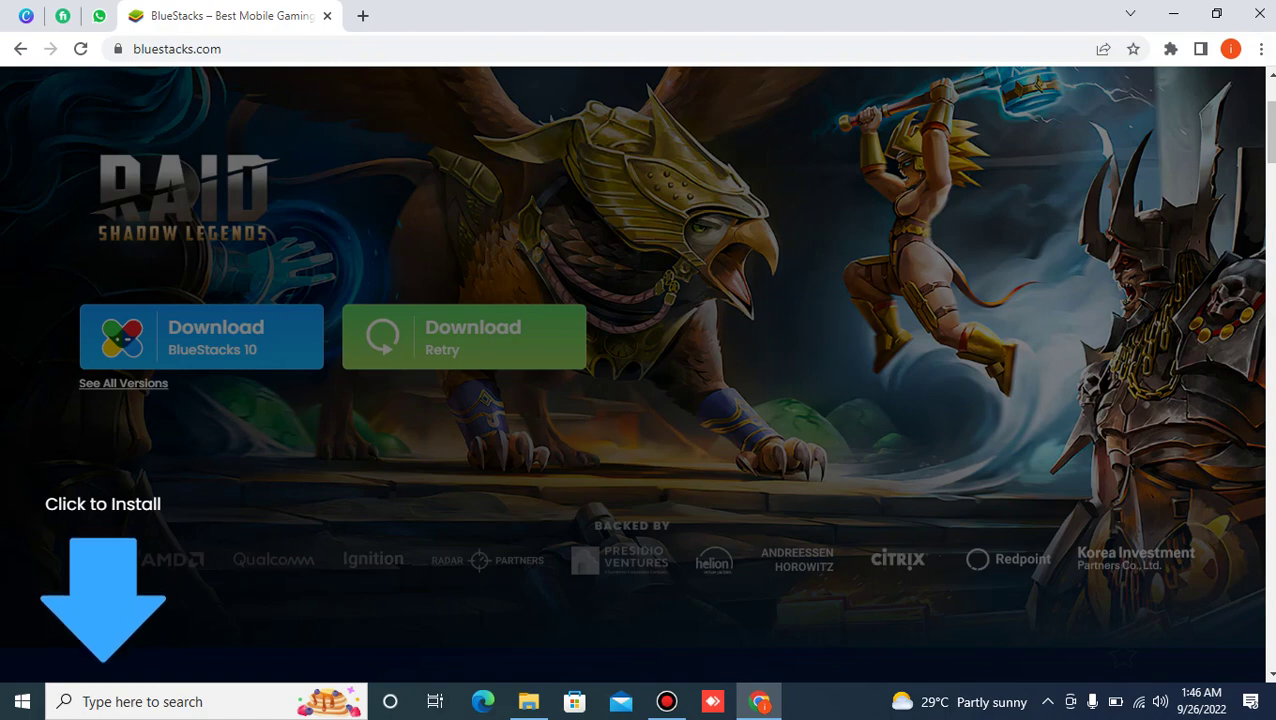
{"action": "scroll", "coordinate": [640, 370], "scroll_direction": "down", "scroll_amount": 1}
{"action": "scroll", "coordinate": [640, 370], "scroll_direction": "up", "scroll_amount": 2}
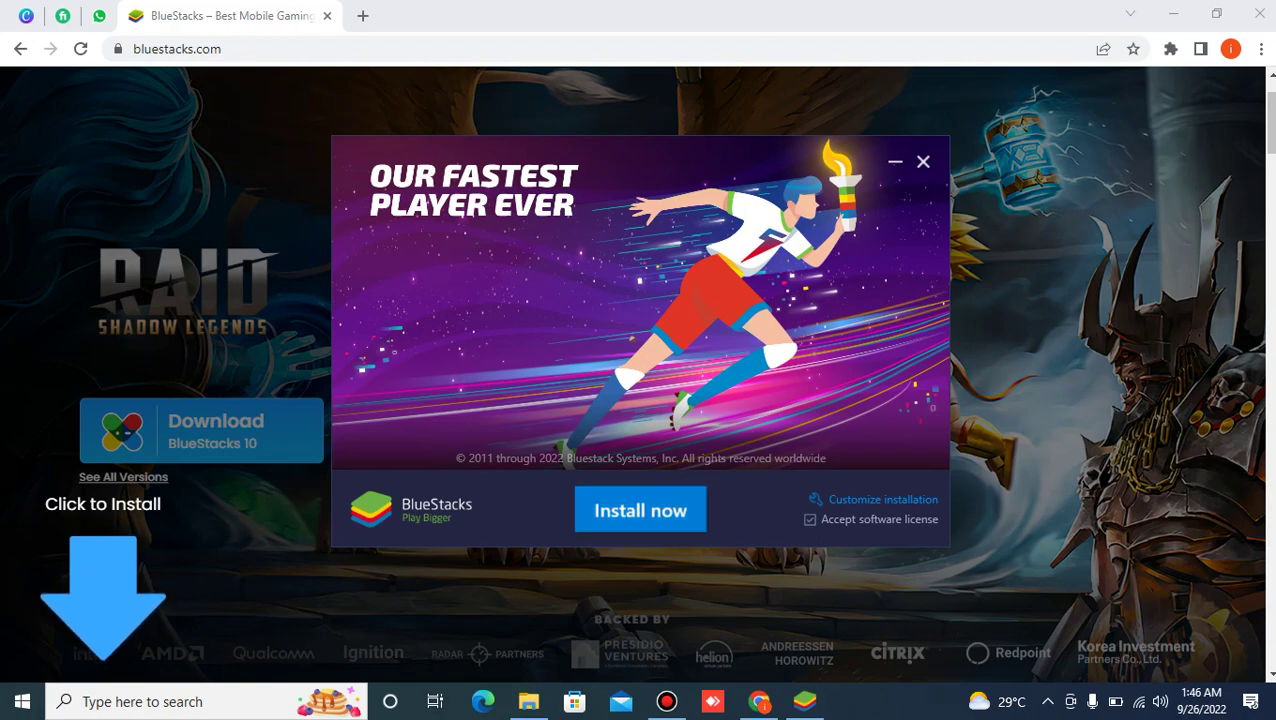
Step: Start the BlueStacks installation and minimize Chrome
{"action": "key", "text": "Return"}
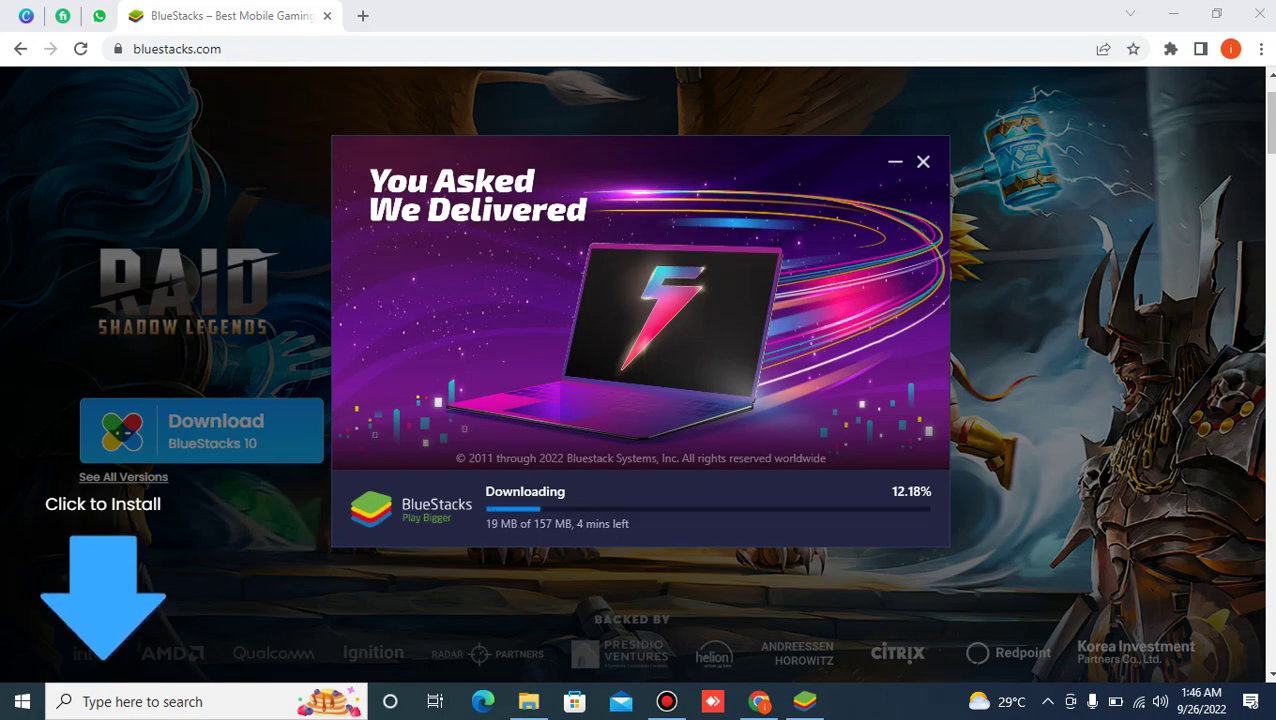
{"action": "left_click", "coordinate": [1173, 14]}
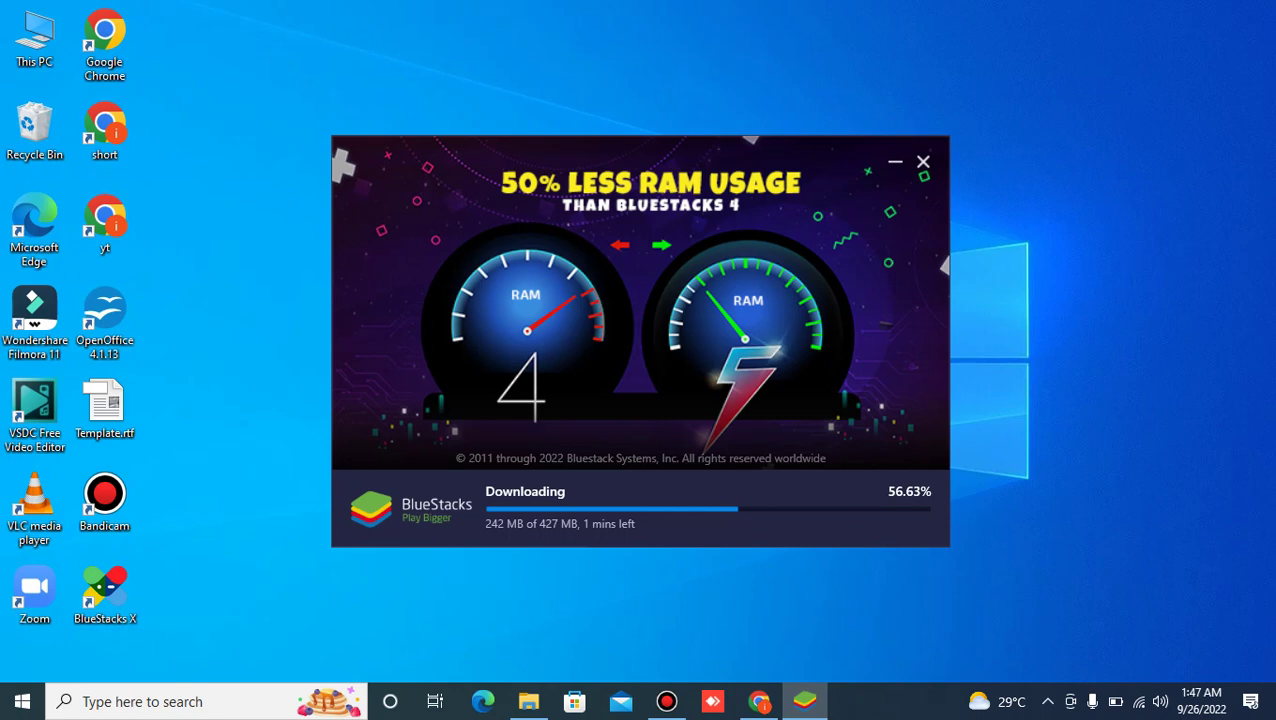
Step: Refresh the desktop twice while the installer downloads its 427 MB and 66 MB packages
{"action": "right_click", "coordinate": [1047, 273]}
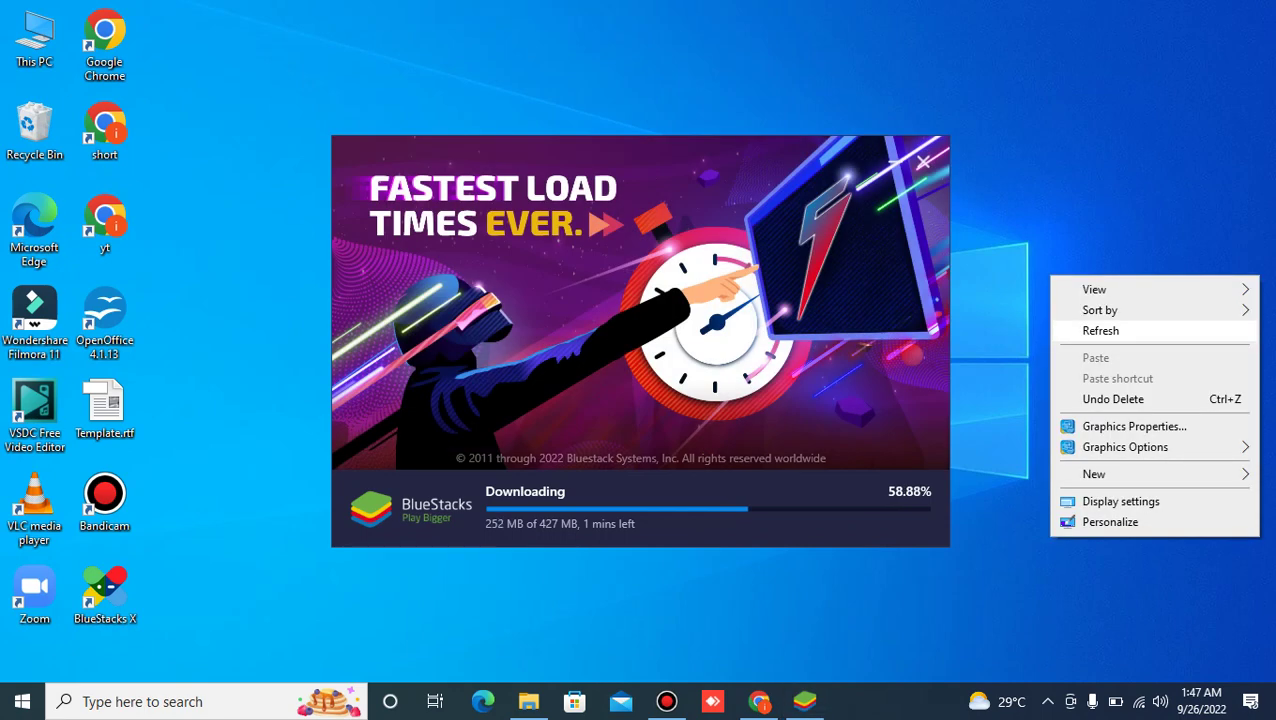
{"action": "left_click", "coordinate": [1100, 330]}
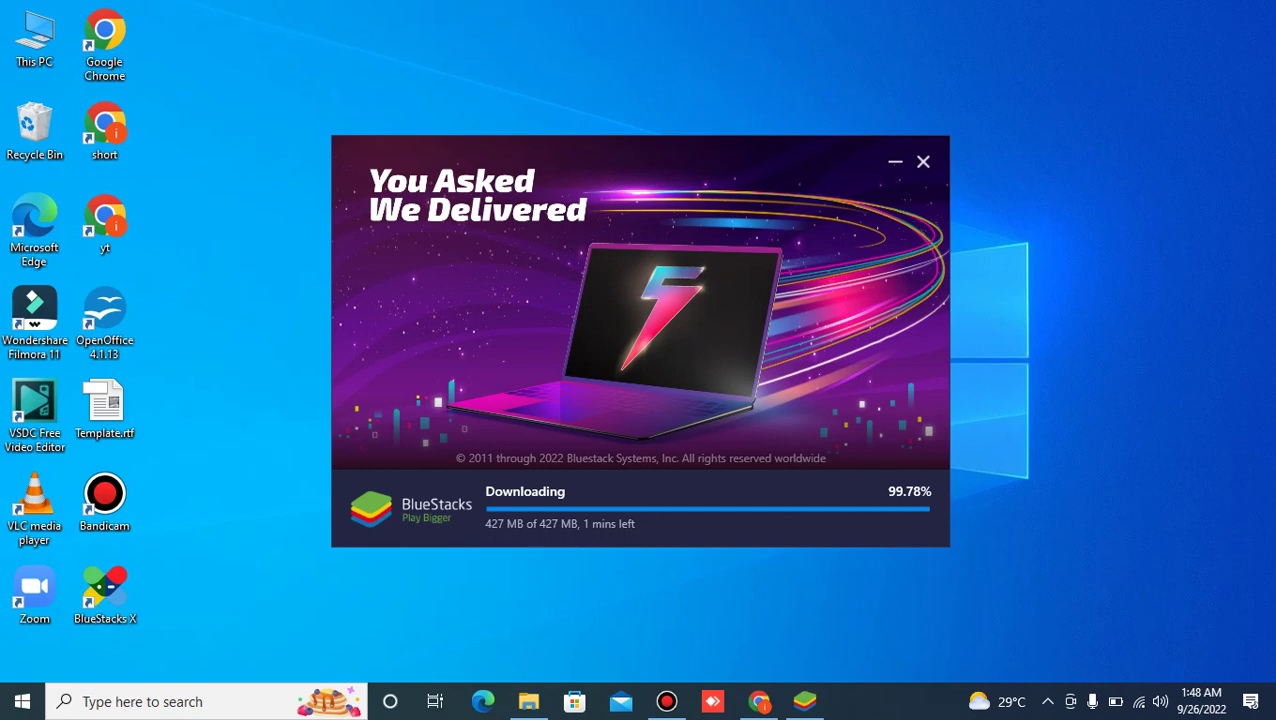
{"action": "right_click", "coordinate": [1069, 332]}
{"action": "left_click", "coordinate": [1110, 387]}
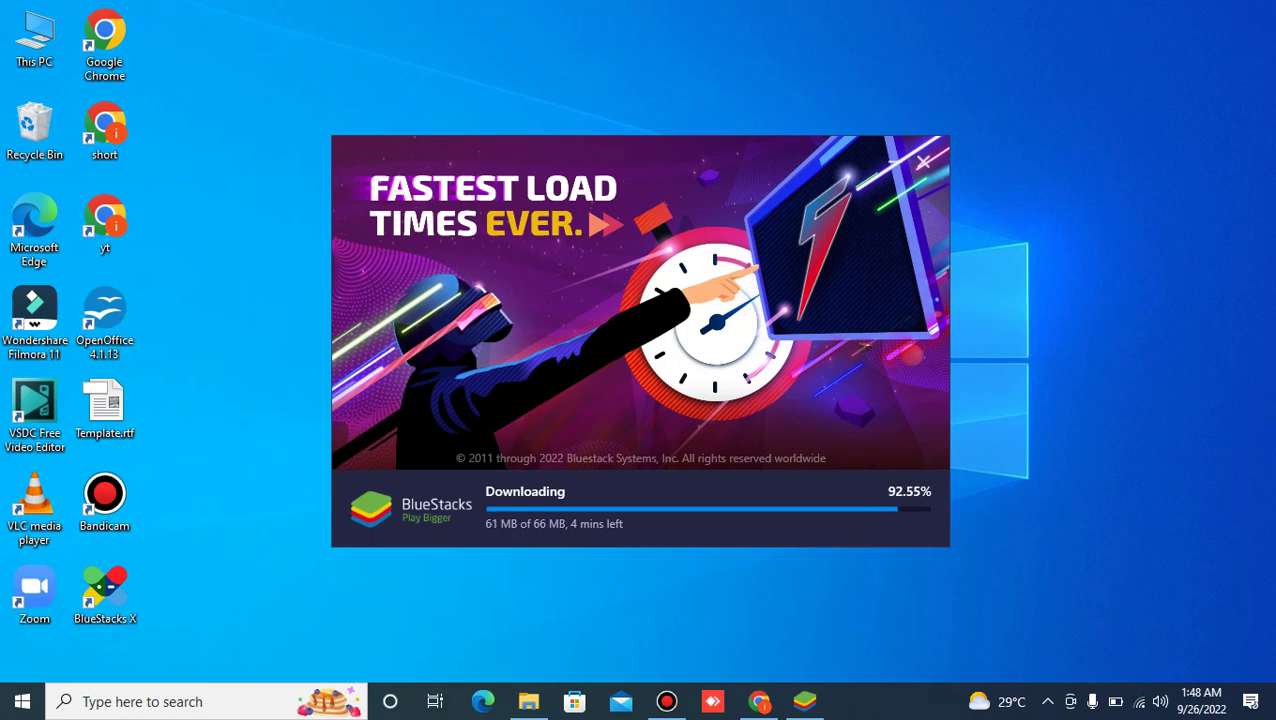
Step: Bring Bandicam forward and minimize it to watch the installer reach 99%
{"action": "key", "text": "alt+Tab"}
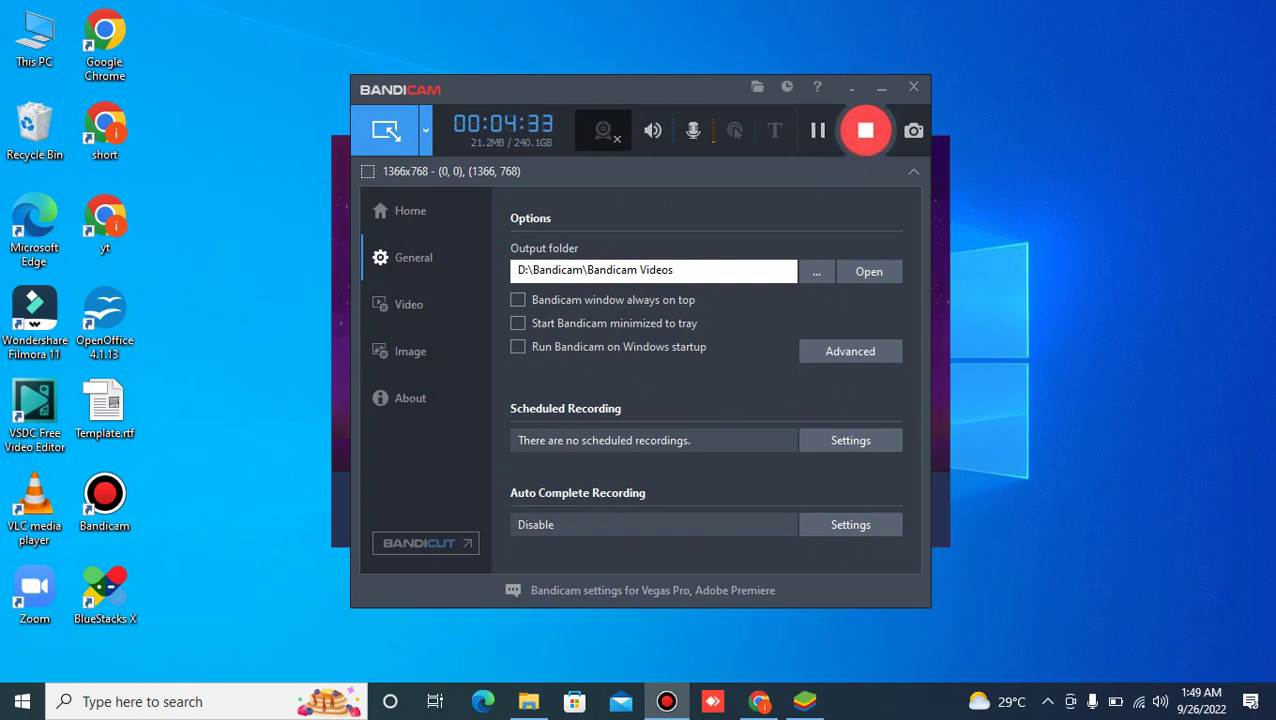
{"action": "left_click", "coordinate": [881, 87]}
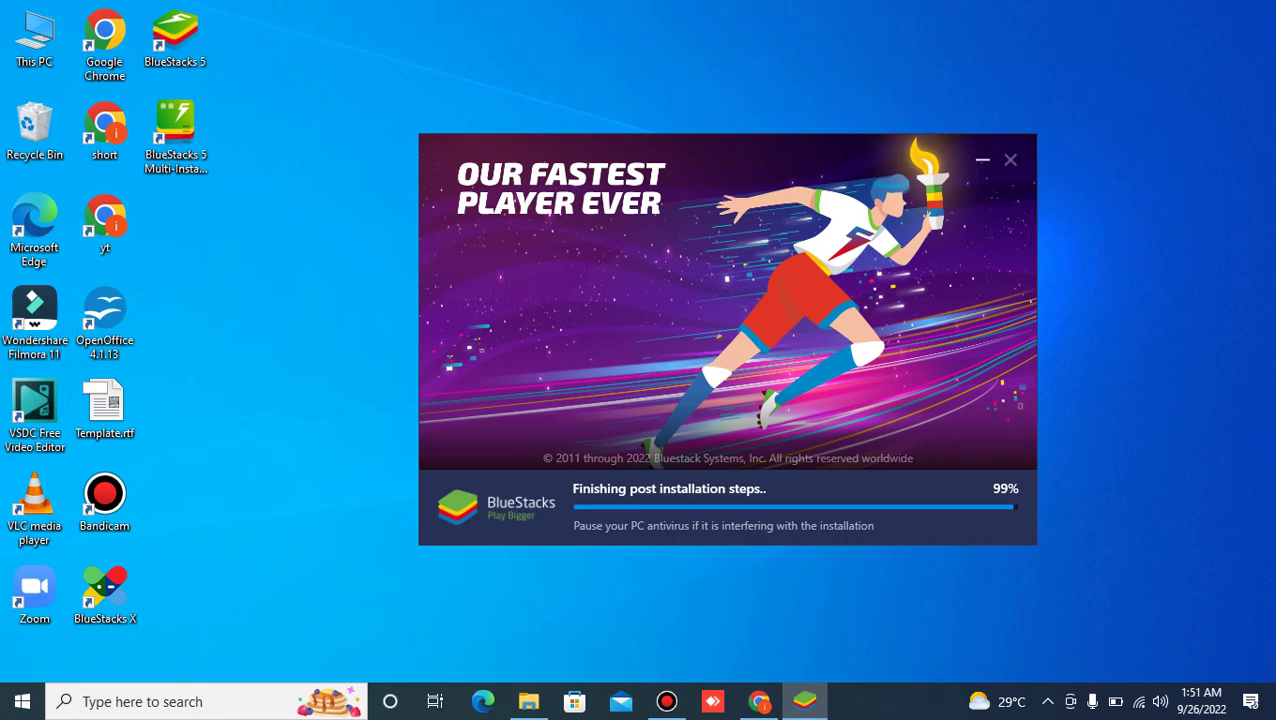
Step: Pause the Bandicam recording and minimize Bandicam to reveal the BlueStacks home screen
{"action": "left_click", "coordinate": [666, 701]}
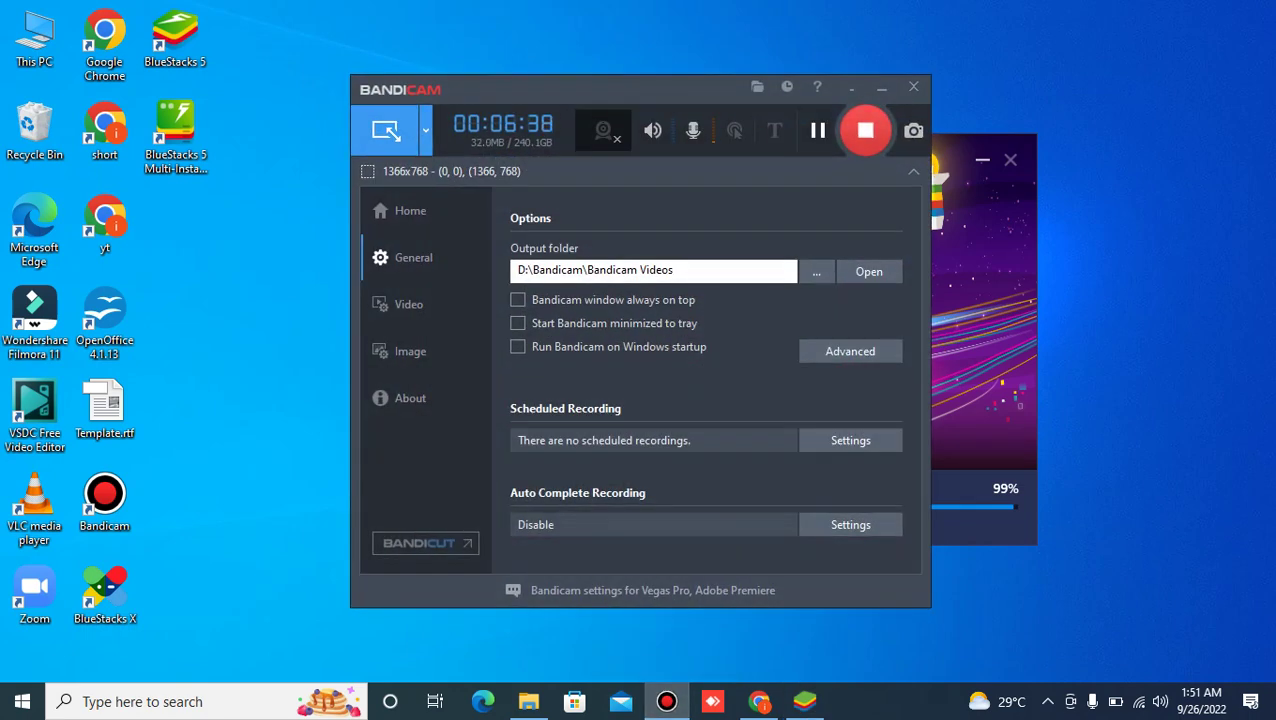
{"action": "left_click", "coordinate": [817, 130]}
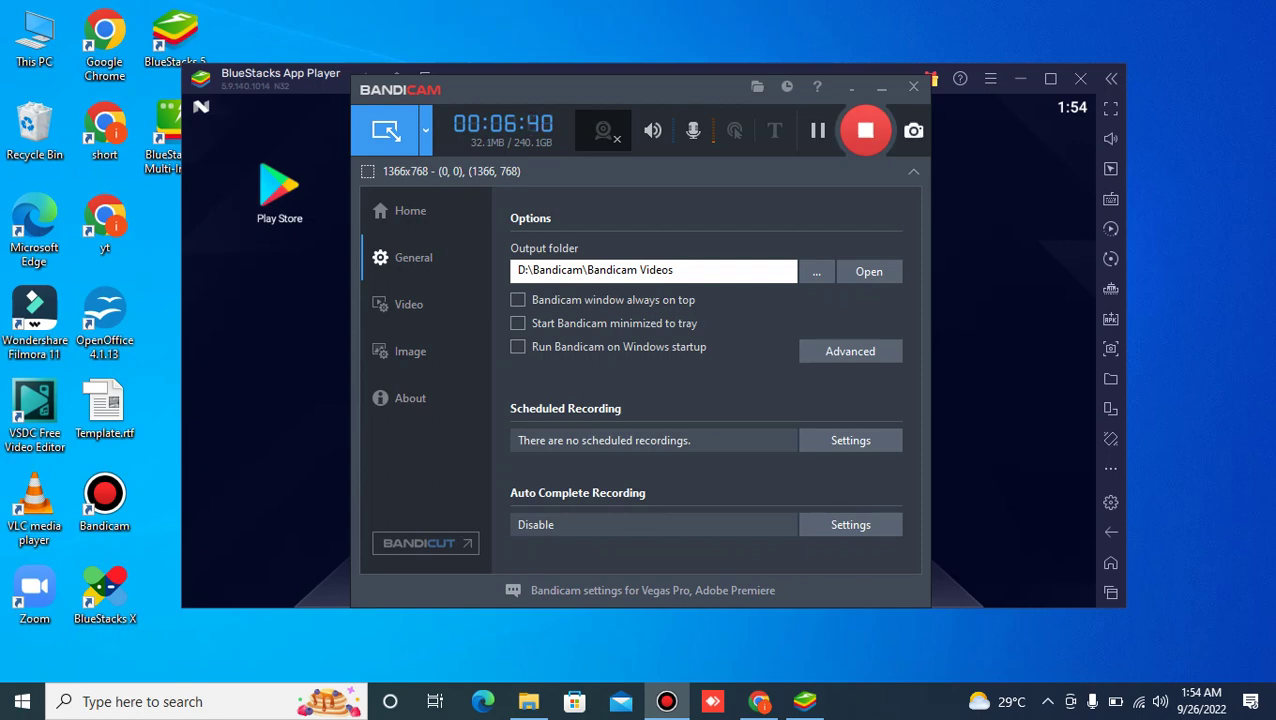
{"action": "left_click", "coordinate": [881, 87]}
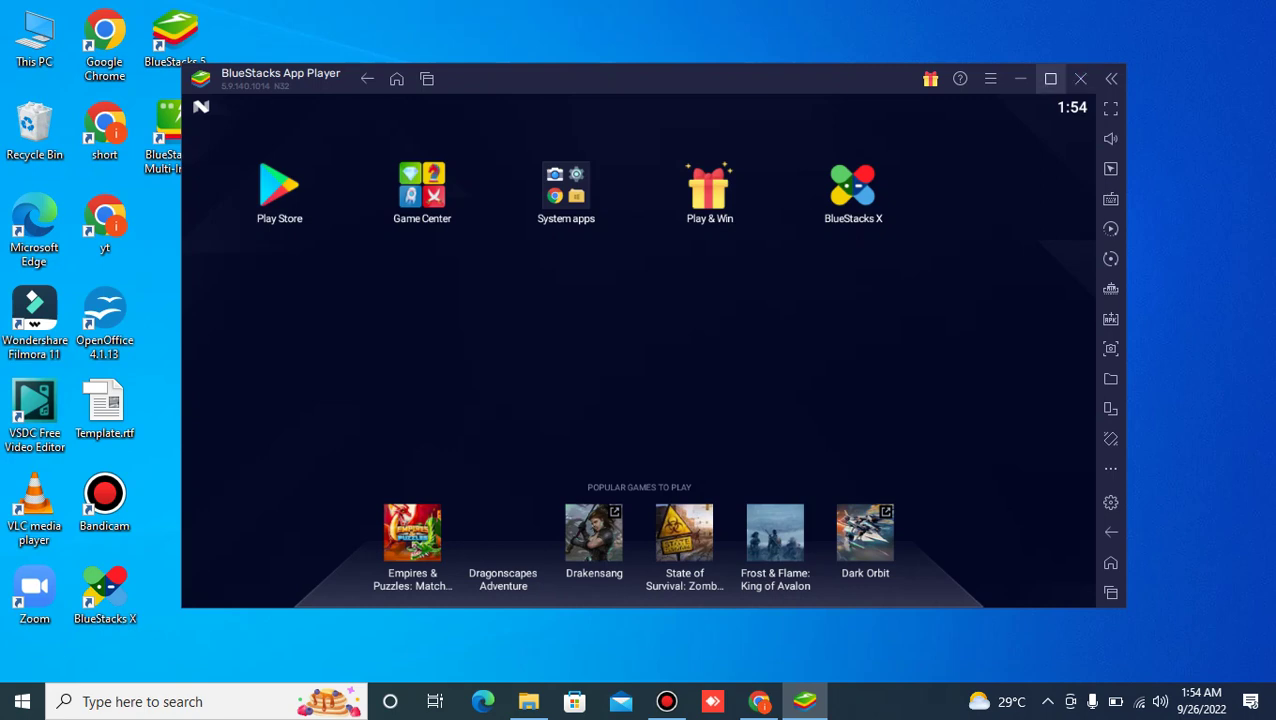
Step: Maximize the BlueStacks App Player window and open Play Store
{"action": "left_click", "coordinate": [1050, 78]}
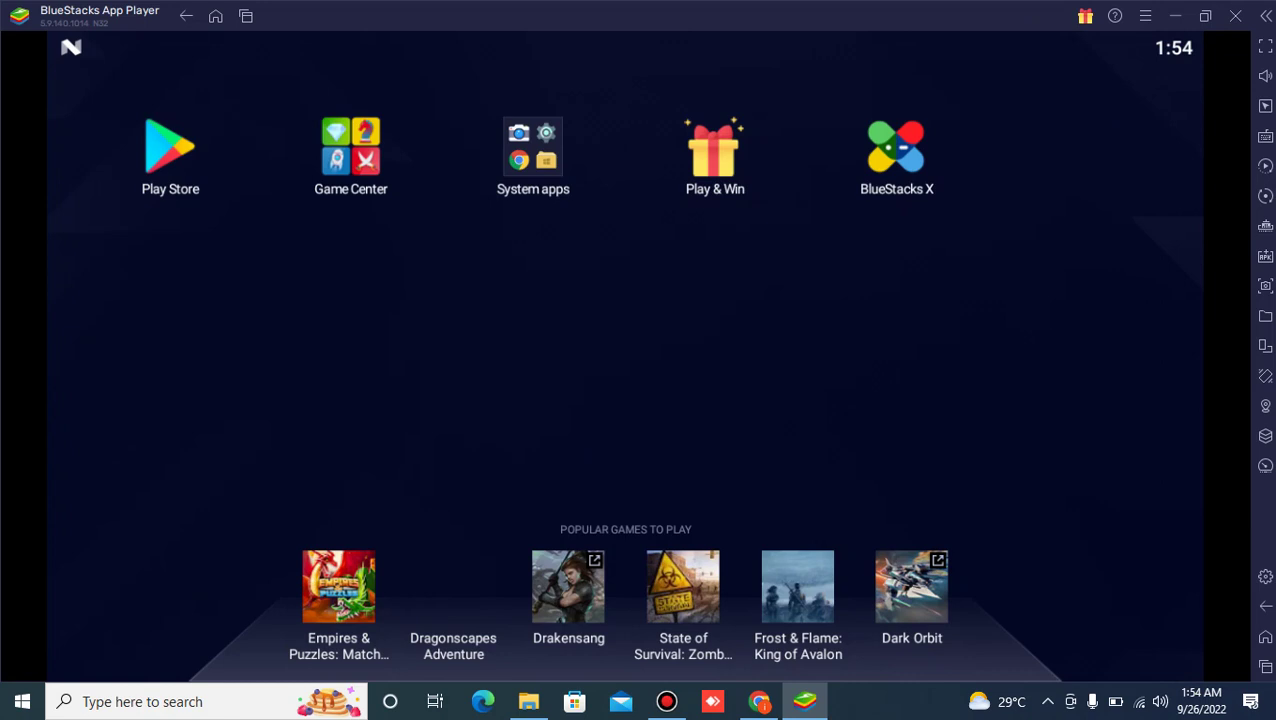
{"action": "left_click", "coordinate": [170, 150]}
{"action": "left_click", "coordinate": [1175, 16]}
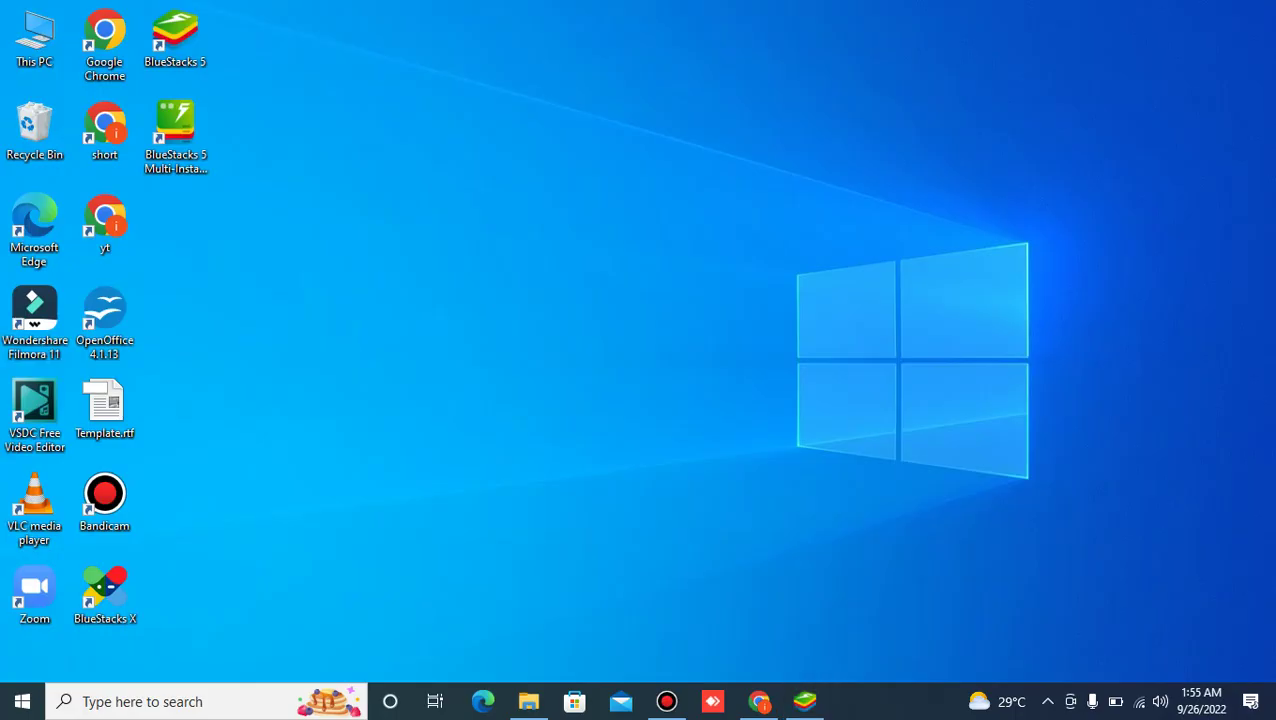
{"action": "right_click", "coordinate": [906, 110]}
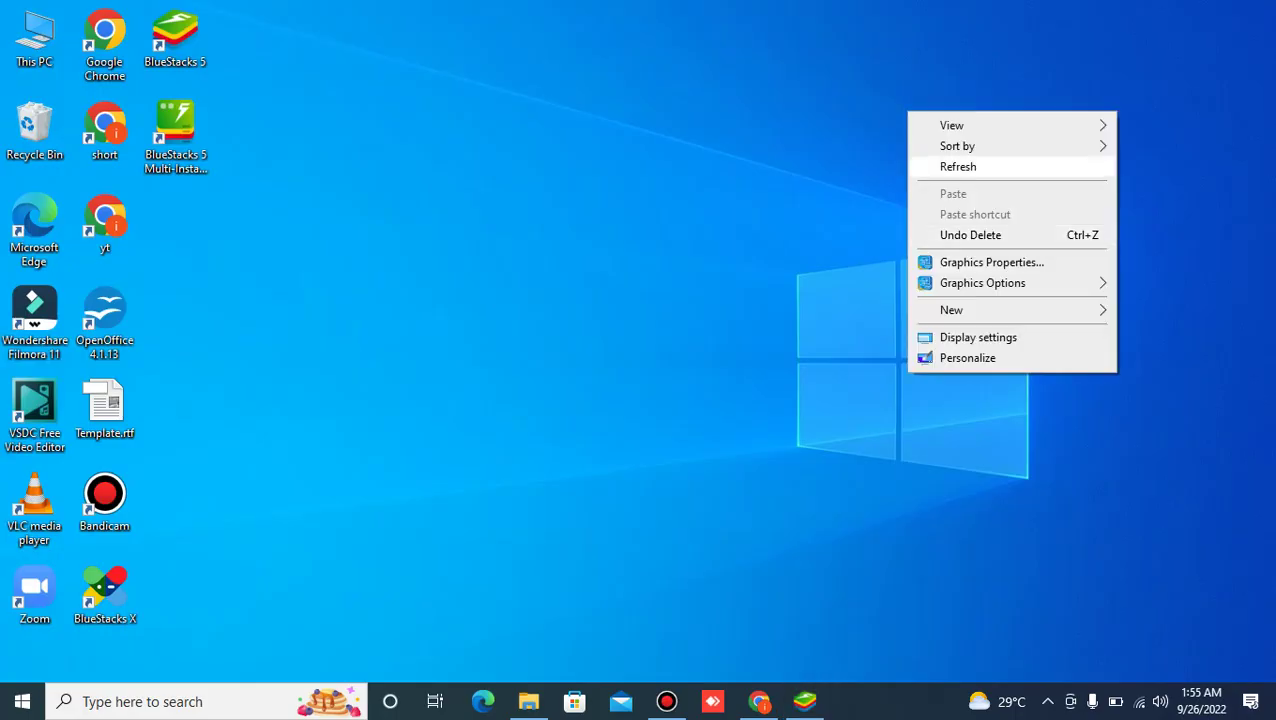
{"action": "left_click", "coordinate": [950, 165]}
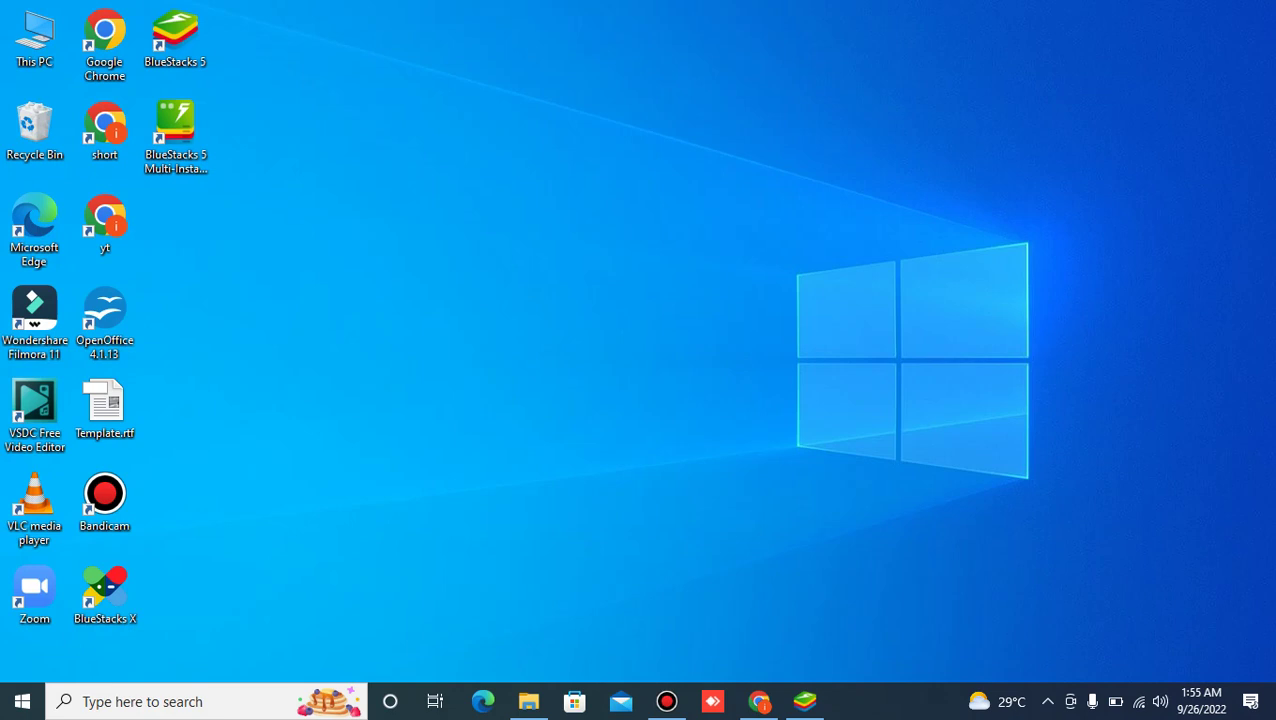
Step: Restore Bandicam's main window from the taskbar, showing its General options
{"action": "left_click", "coordinate": [666, 701]}
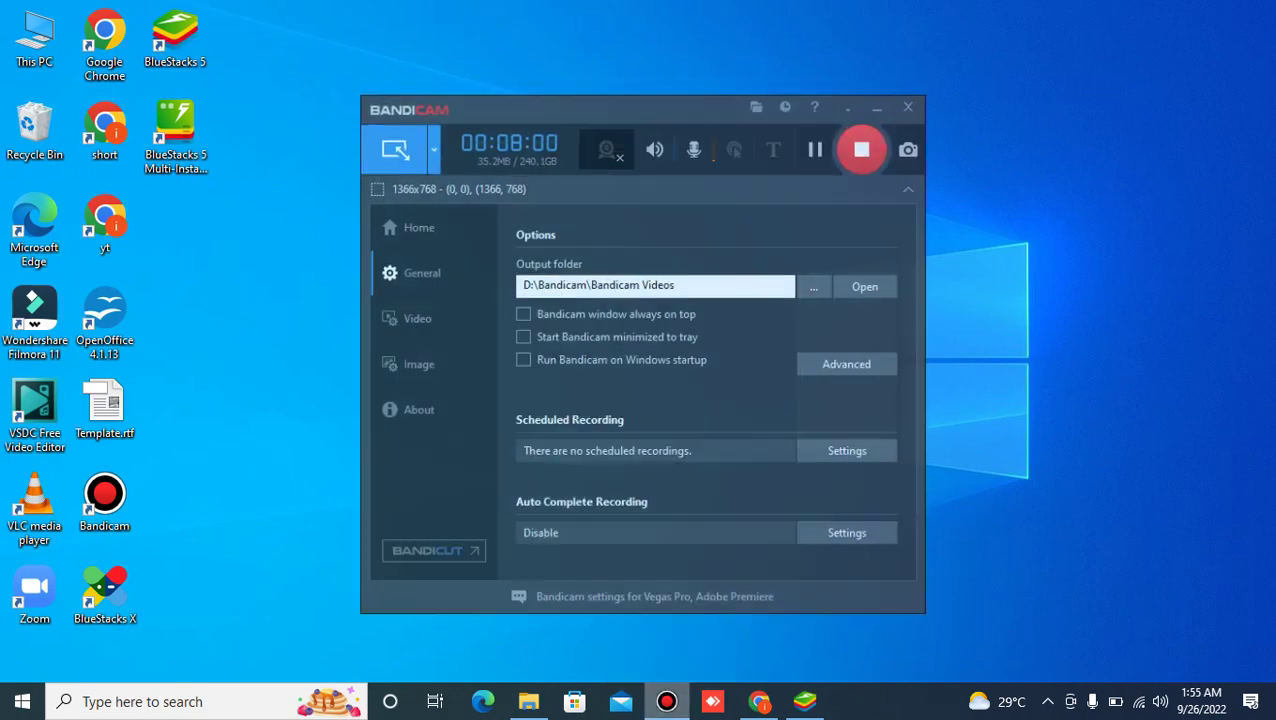